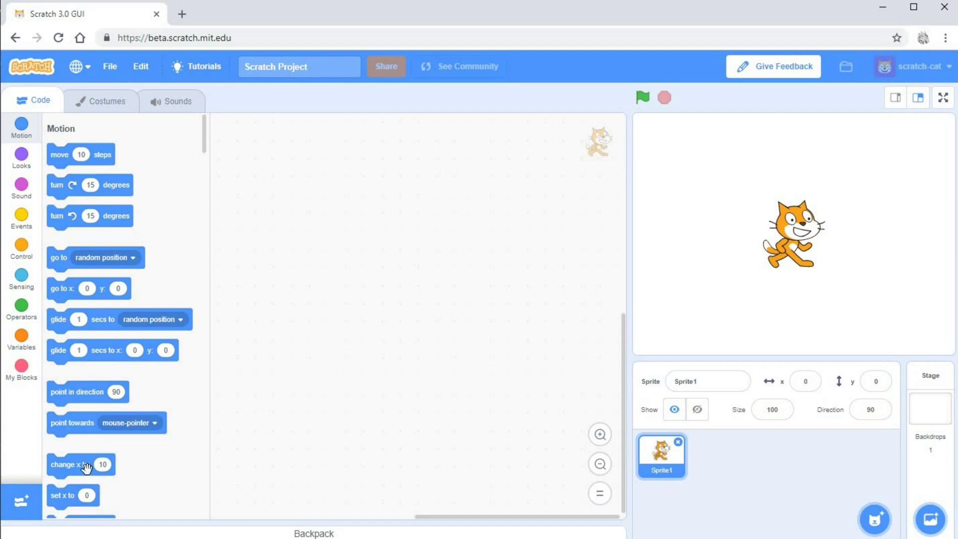
Add the Text to Speech extension from the extension library
{"action": "left_click", "coordinate": [25, 505]}
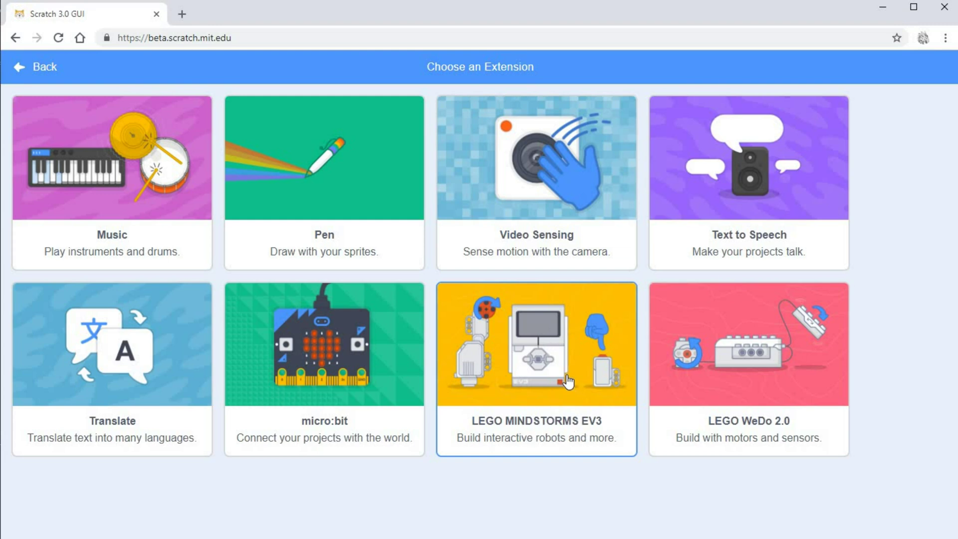
{"action": "left_click", "coordinate": [706, 254]}
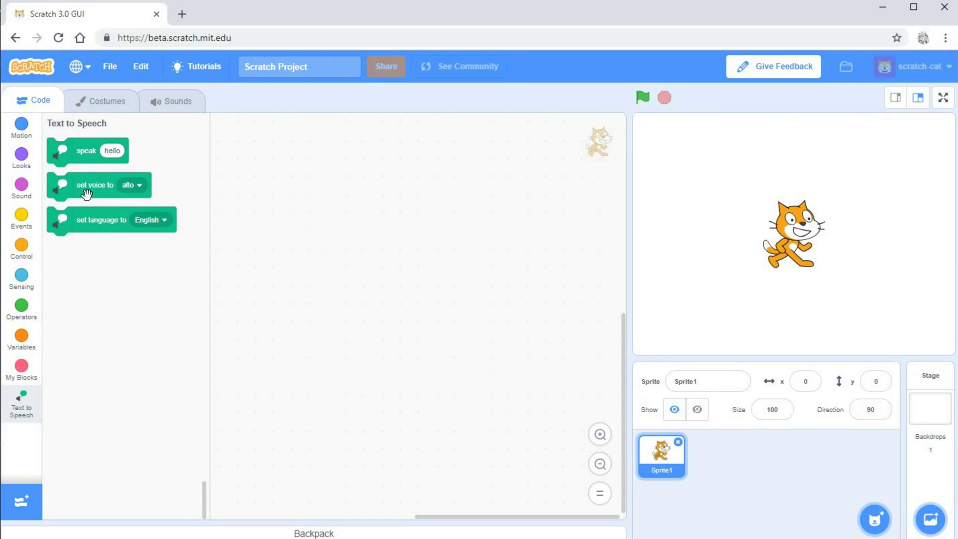
Place loose speak, set voice, forever, answer and ask-and-wait blocks on the canvas
{"action": "left_click_drag", "start_coordinate": [72, 161], "coordinate": [255, 179]}
{"action": "left_click_drag", "start_coordinate": [63, 186], "coordinate": [362, 219]}
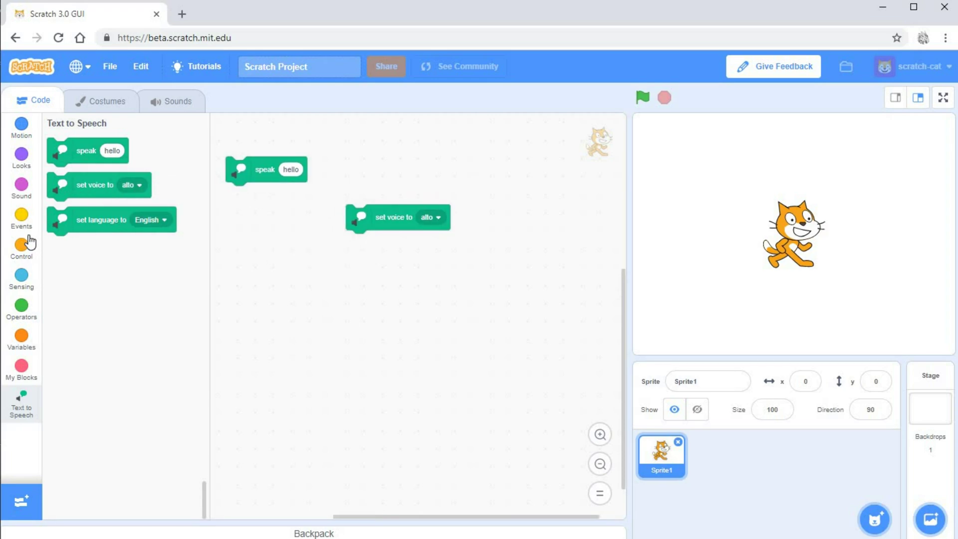
{"action": "left_click", "coordinate": [23, 221]}
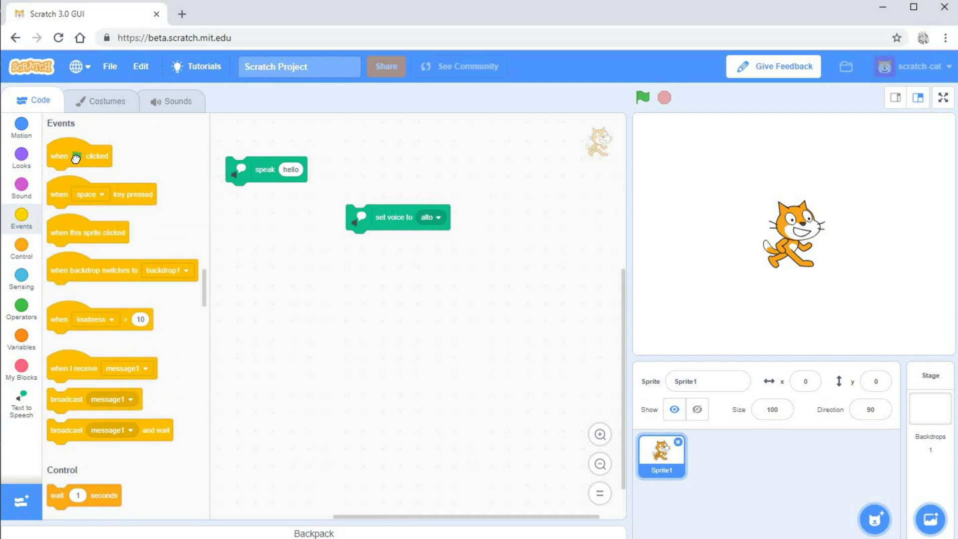
{"action": "scroll", "coordinate": [106, 299], "scroll_direction": "up", "scroll_amount": 2}
{"action": "left_click_drag", "start_coordinate": [70, 230], "coordinate": [302, 227]}
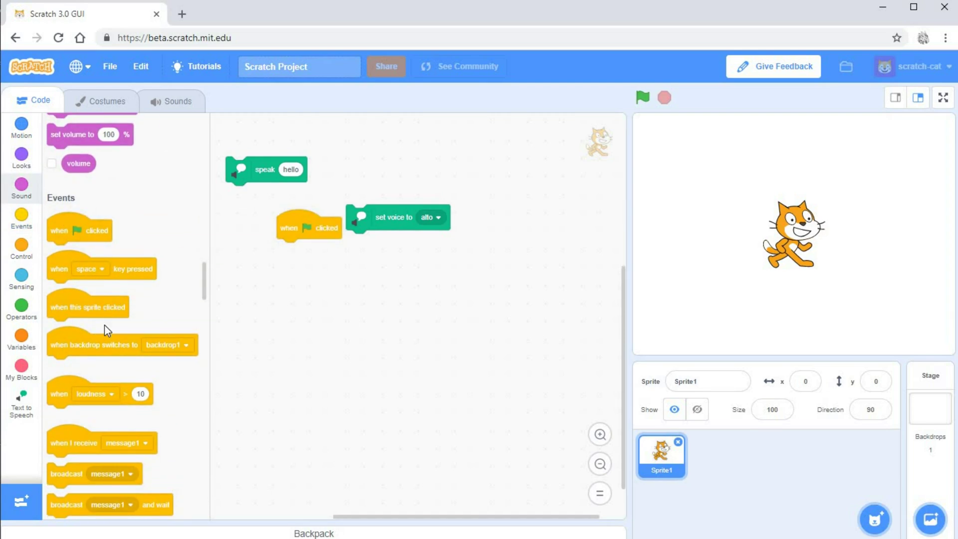
{"action": "left_click", "coordinate": [25, 229]}
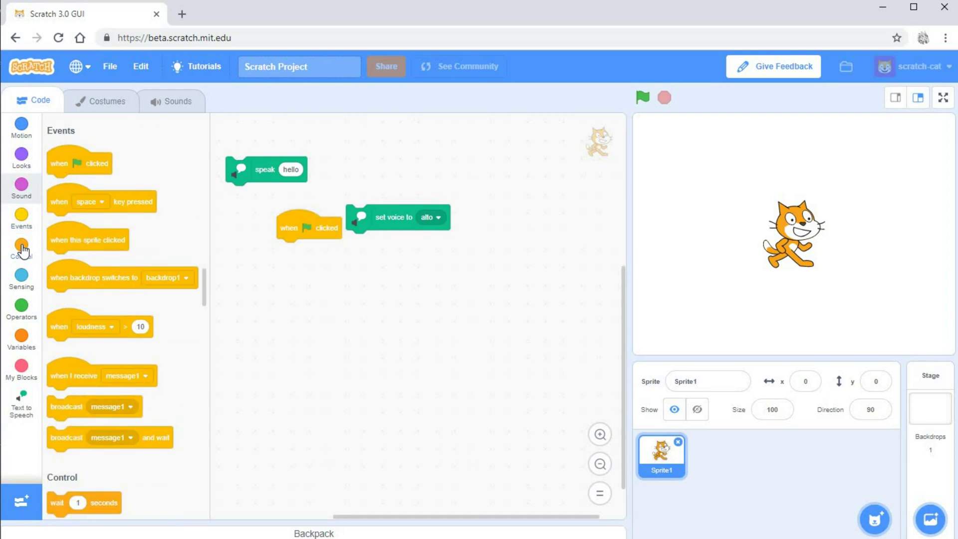
{"action": "left_click", "coordinate": [23, 248]}
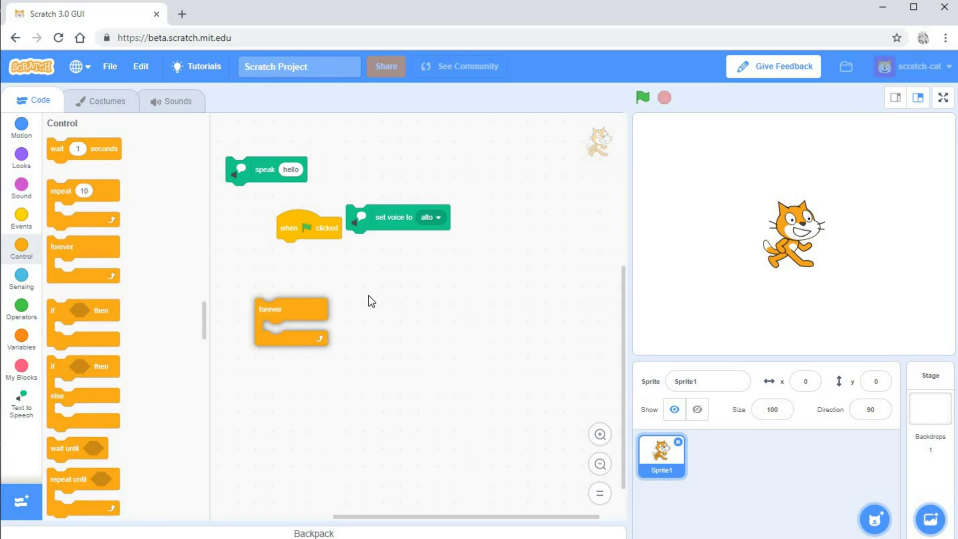
{"action": "left_click_drag", "start_coordinate": [87, 253], "coordinate": [371, 292]}
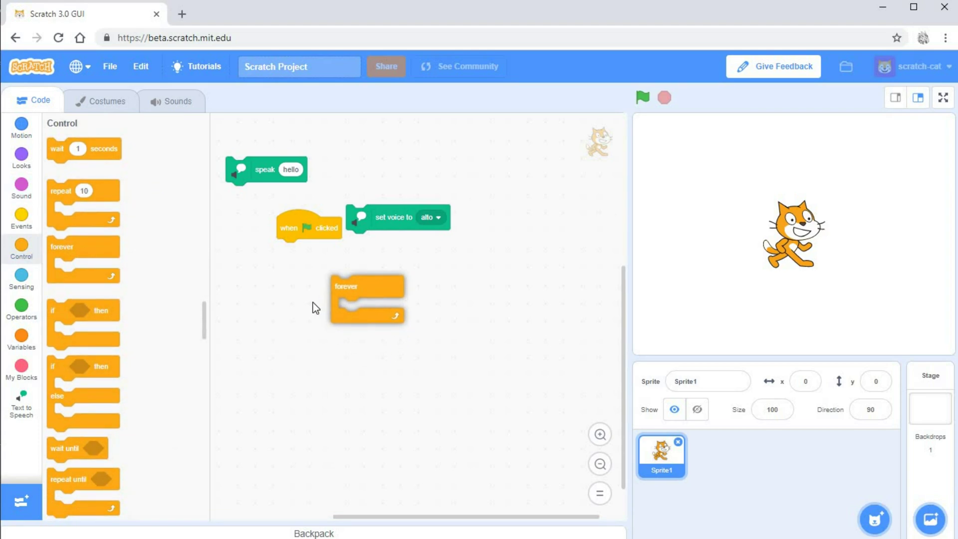
{"action": "left_click", "coordinate": [27, 284]}
{"action": "left_click_drag", "start_coordinate": [80, 286], "coordinate": [361, 378]}
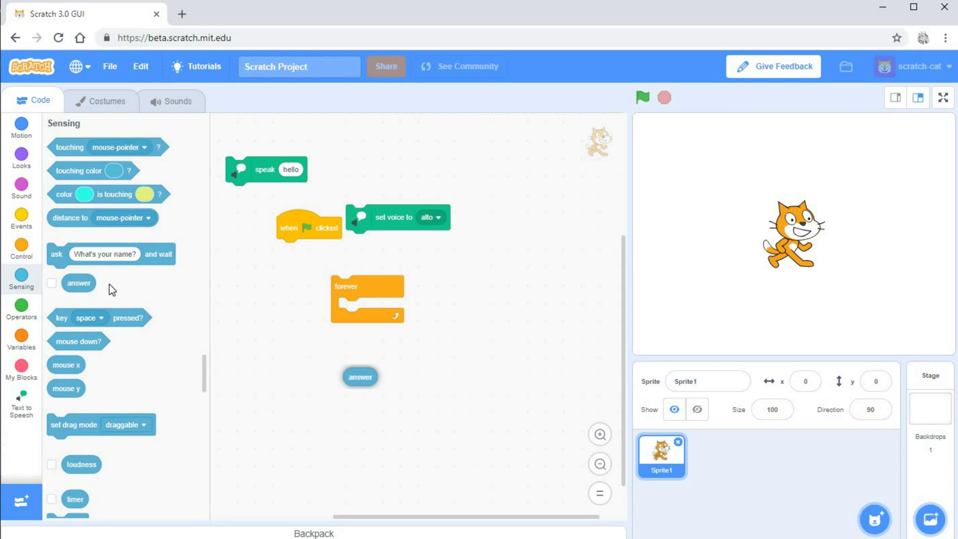
{"action": "left_click_drag", "start_coordinate": [56, 254], "coordinate": [393, 338]}
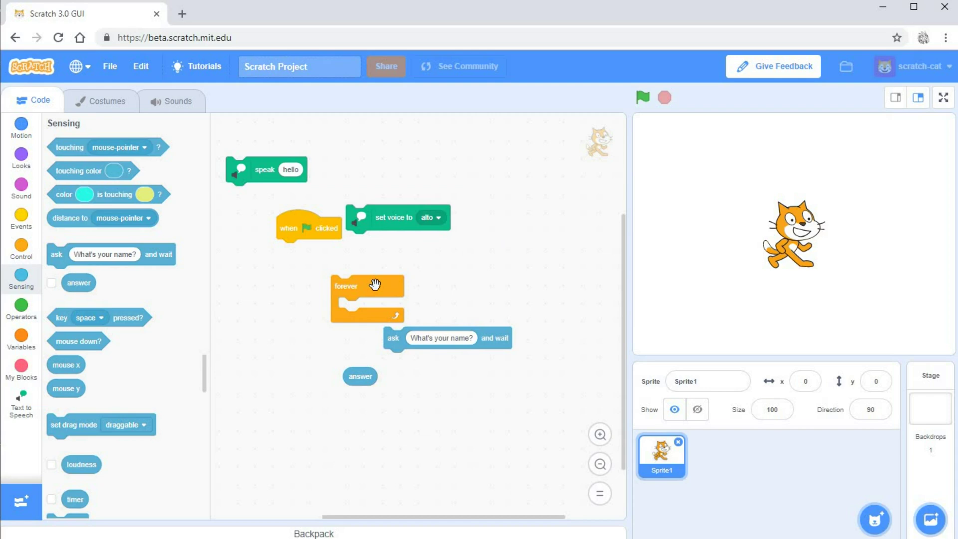
Put forever under the flag hat, holding ask and wait then speak answer
{"action": "left_click_drag", "start_coordinate": [337, 283], "coordinate": [282, 245]}
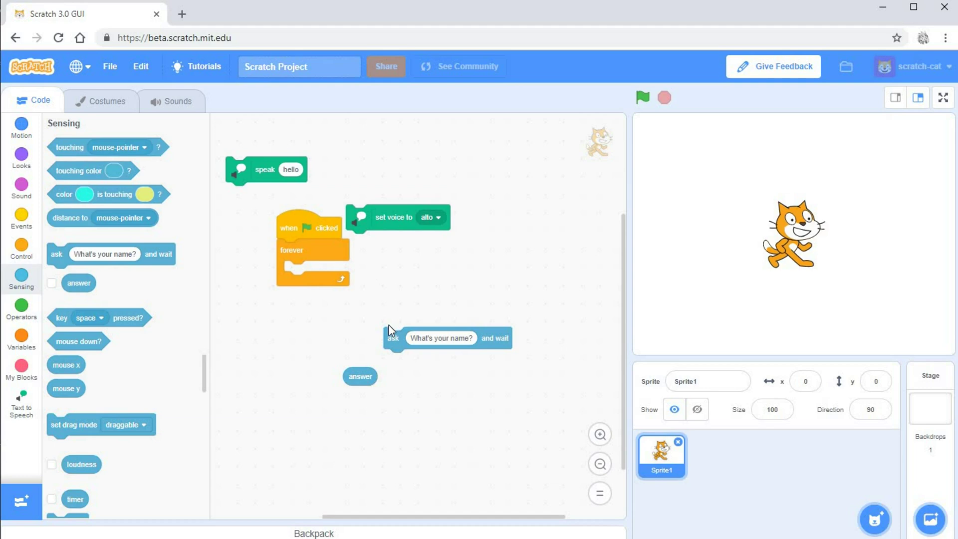
{"action": "left_click_drag", "start_coordinate": [397, 332], "coordinate": [298, 265]}
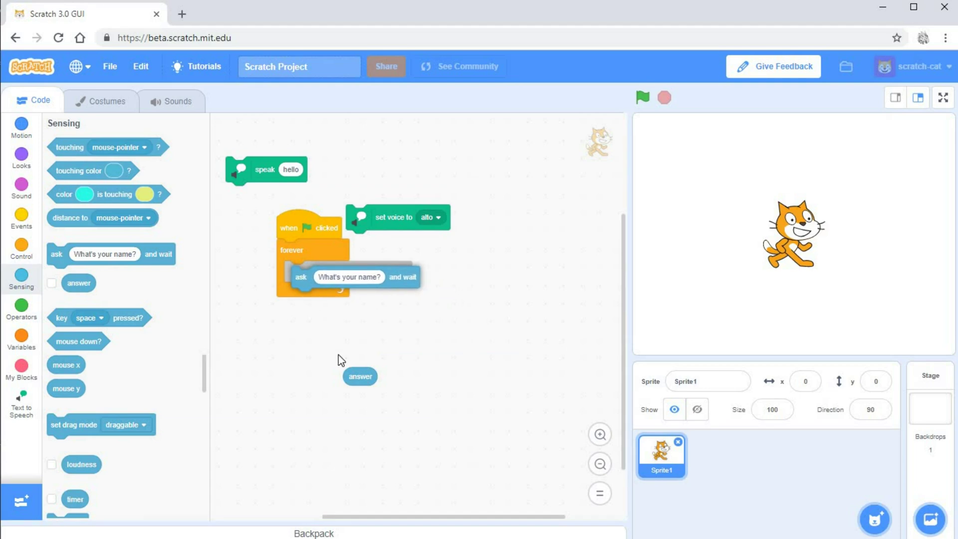
{"action": "left_click_drag", "start_coordinate": [262, 174], "coordinate": [338, 311]}
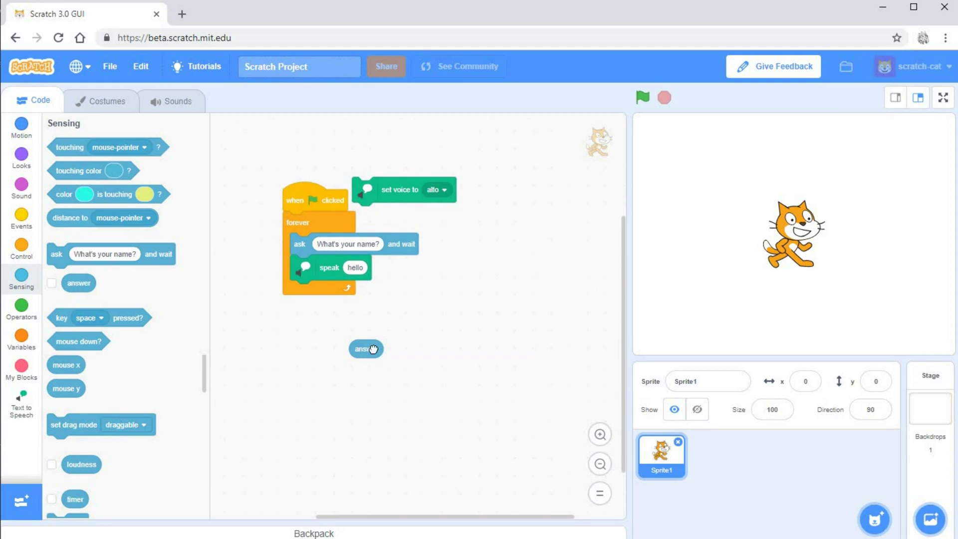
{"action": "scroll", "coordinate": [375, 322], "scroll_direction": "down", "scroll_amount": 1}
{"action": "left_click_drag", "start_coordinate": [366, 349], "coordinate": [358, 269]}
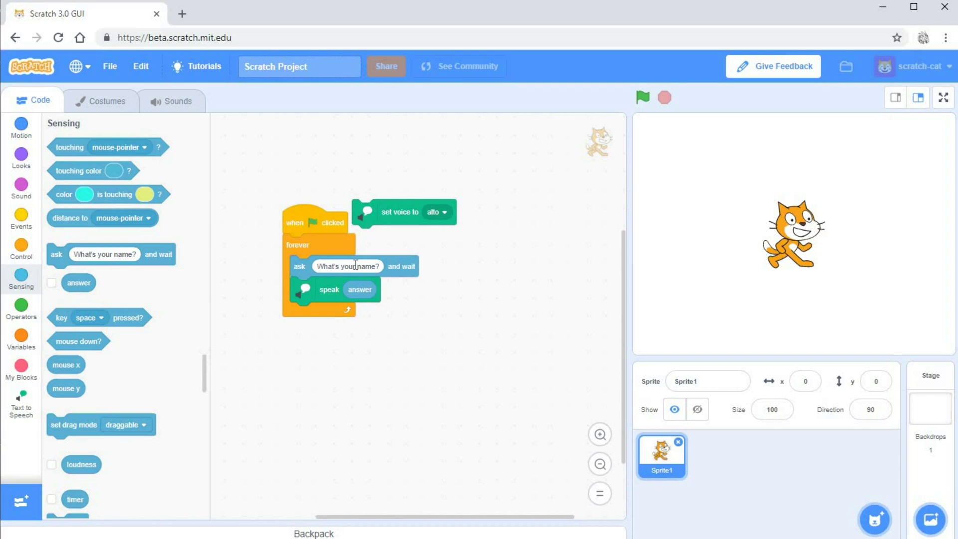
{"action": "left_click", "coordinate": [356, 266]}
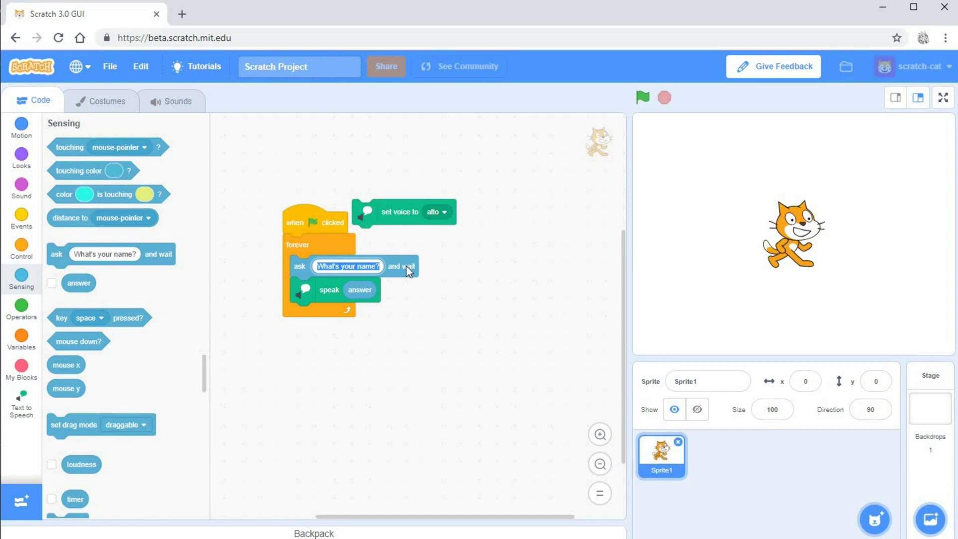
{"action": "type", "text": "What s"}
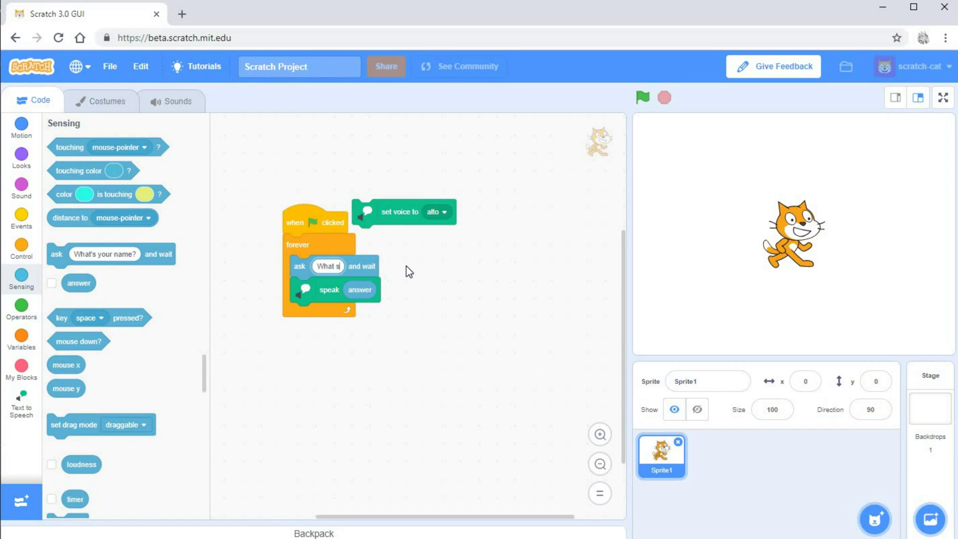
{"action": "type", "text": "hould"}
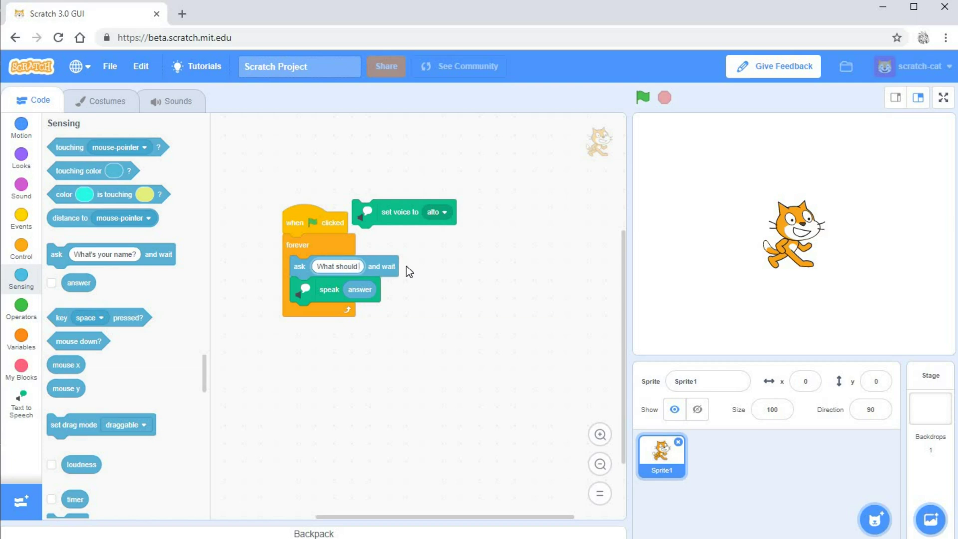
{"action": "type", "text": " I say?"}
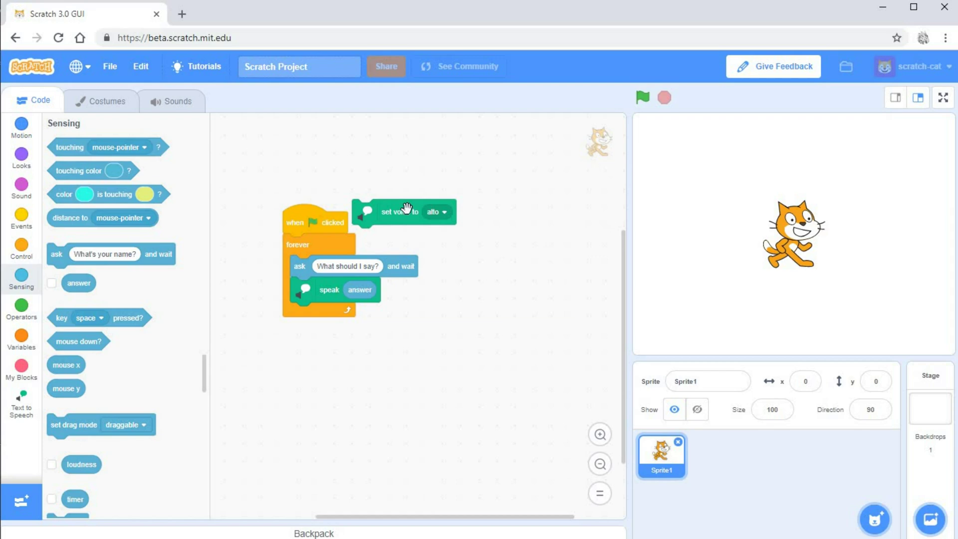
Move set voice above the script and answer the cat with 'Hello I am Scratch'
{"action": "left_click_drag", "start_coordinate": [407, 207], "coordinate": [354, 154]}
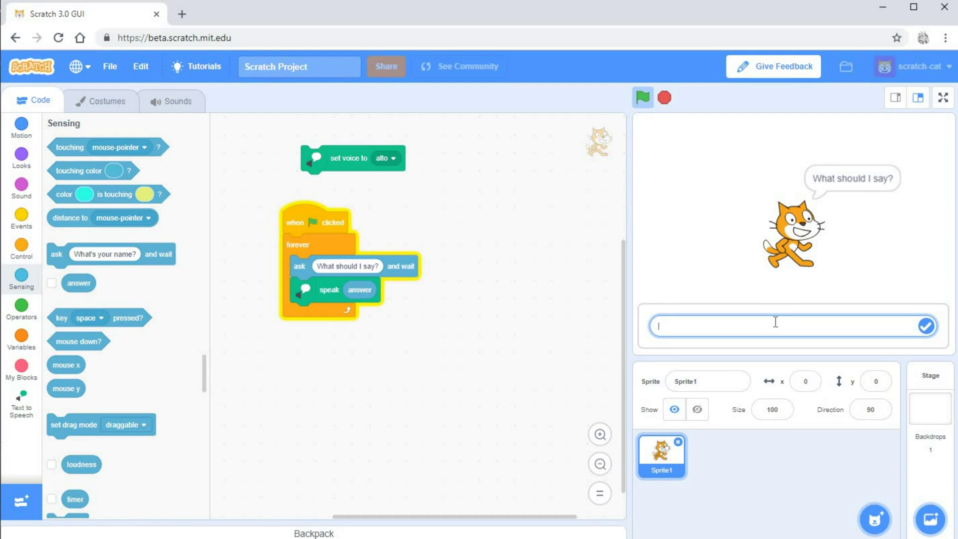
{"action": "type", "text": "Hell"}
{"action": "type", "text": "lo I am "}
{"action": "type", "text": "scr"}
{"action": "key", "text": "BackSpace"}
{"action": "key", "text": "BackSpace"}
{"action": "key", "text": "BackSpace"}
{"action": "type", "text": "Scratch"}
{"action": "key", "text": "Return"}
Attach set voice to alto directly under the green flag hat and stop the project
{"action": "mouse_move", "coordinate": [353, 159]}
{"action": "left_mouse_down"}
{"action": "mouse_move", "coordinate": [435, 220]}
{"action": "mouse_move", "coordinate": [500, 190]}
{"action": "mouse_move", "coordinate": [333, 250]}
{"action": "left_mouse_up"}
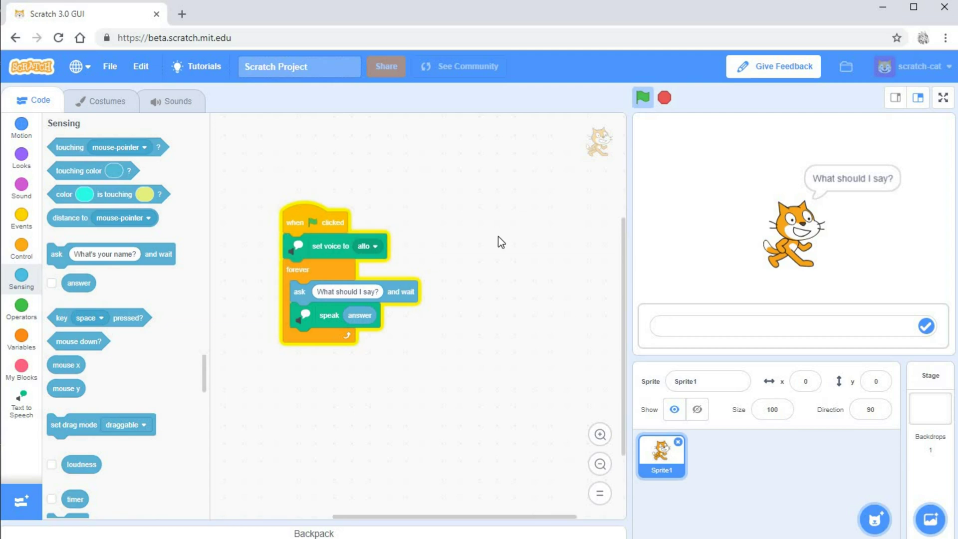
{"action": "left_click", "coordinate": [664, 98]}
{"action": "left_click", "coordinate": [367, 246]}
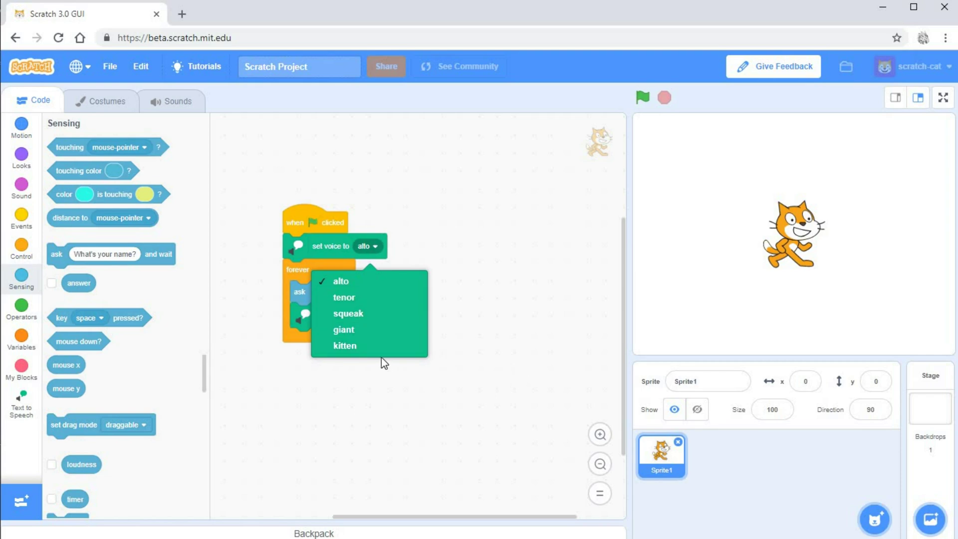
Choose the giant voice and submit an answer to the cat's question
{"action": "left_click", "coordinate": [378, 327]}
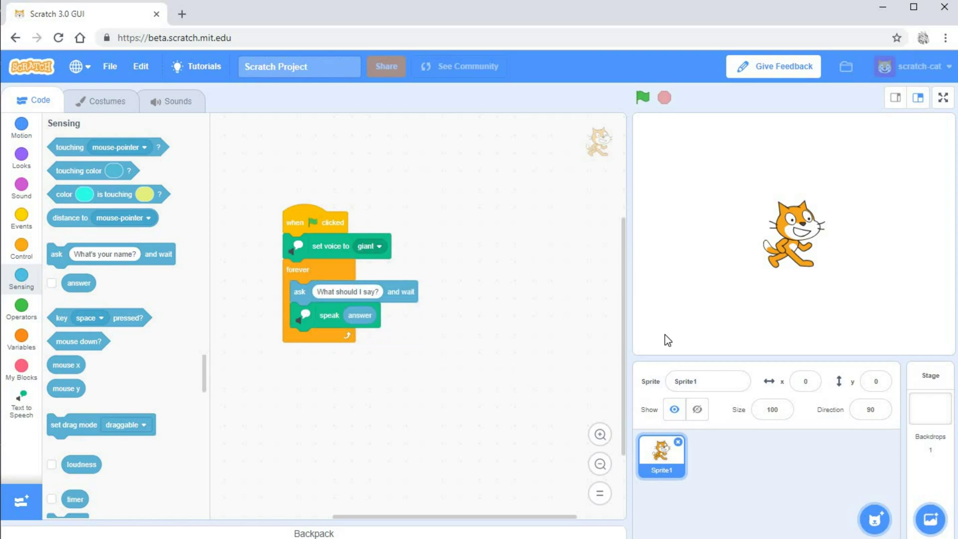
{"action": "type", "text": "H"}
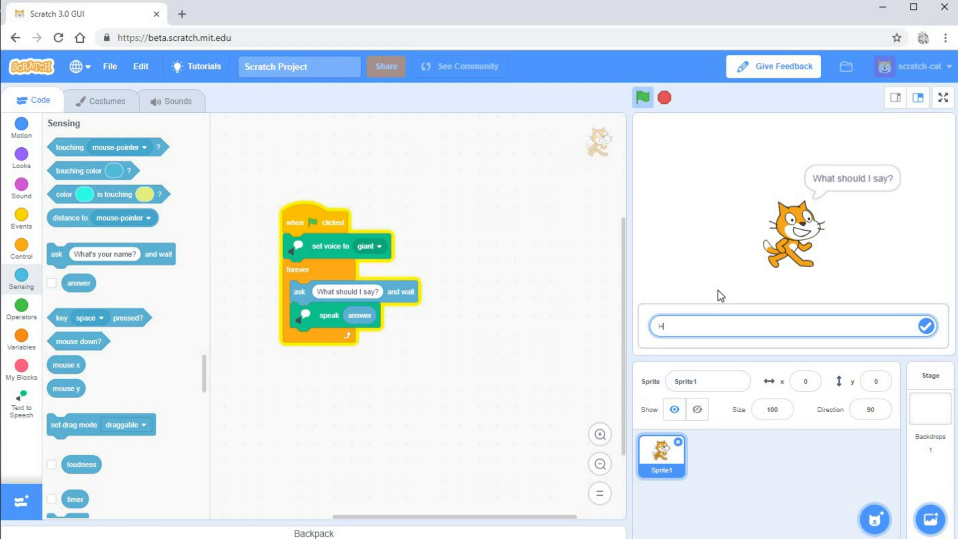
{"action": "type", "text": "ello "}
{"action": "type", "text": "I am Sohum"}
{"action": "key", "text": "Return"}
Switch the voice to squeak, restart the script and submit a reply
{"action": "left_click", "coordinate": [382, 259]}
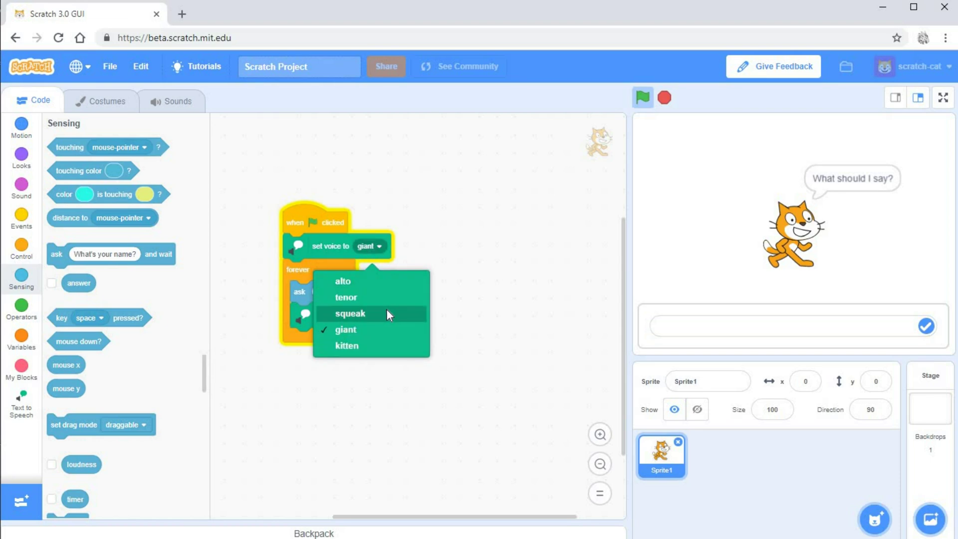
{"action": "left_click", "coordinate": [386, 309]}
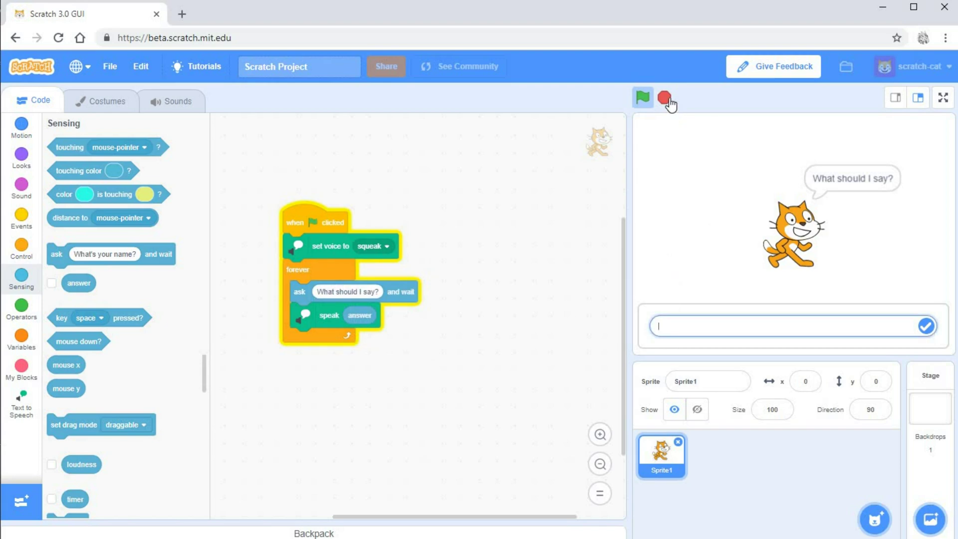
{"action": "left_click", "coordinate": [643, 97]}
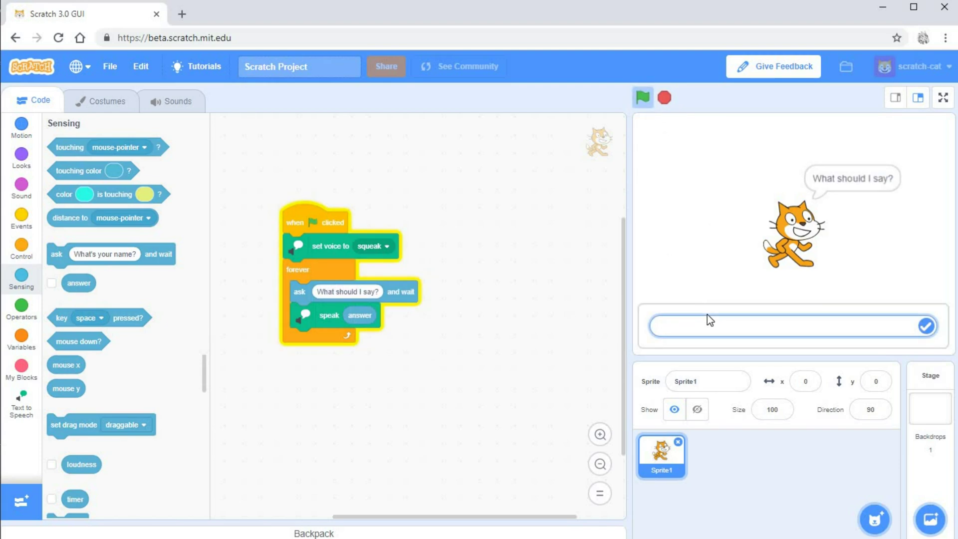
{"action": "type", "text": "H"}
{"action": "type", "text": "Squeak"}
{"action": "key", "text": "Return"}
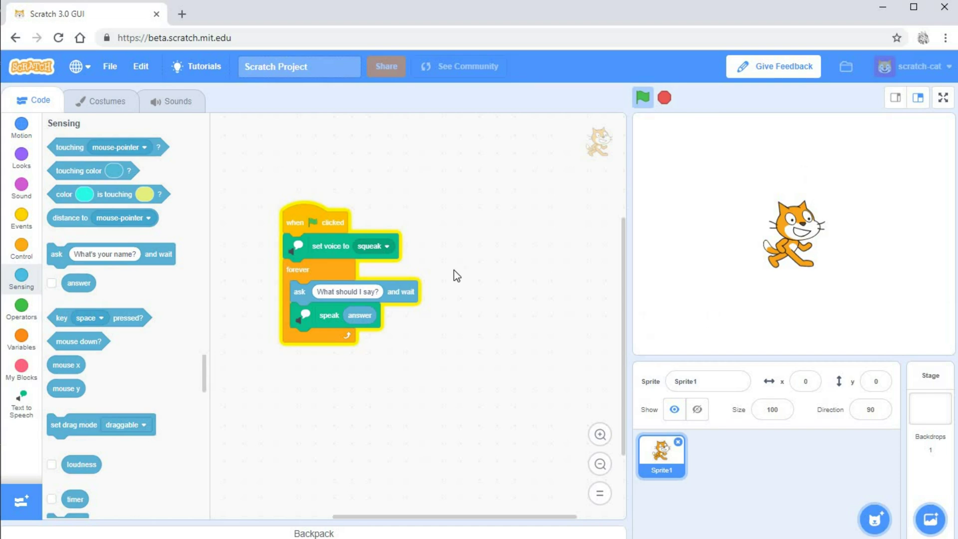
Select the tenor voice and submit 'Hi Scratch' as the answer
{"action": "left_click", "coordinate": [379, 247]}
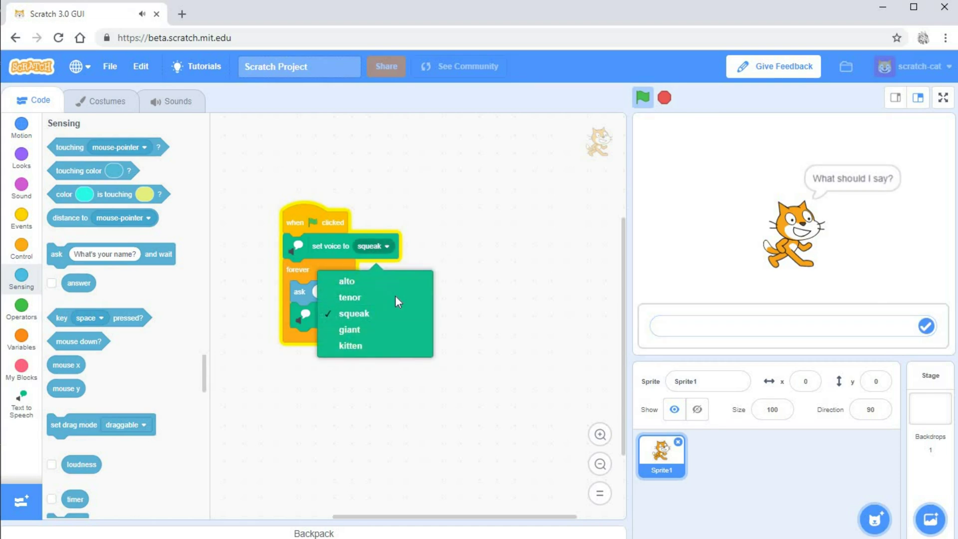
{"action": "key", "text": "Down"}
{"action": "key", "text": "Down"}
{"action": "key", "text": "Return"}
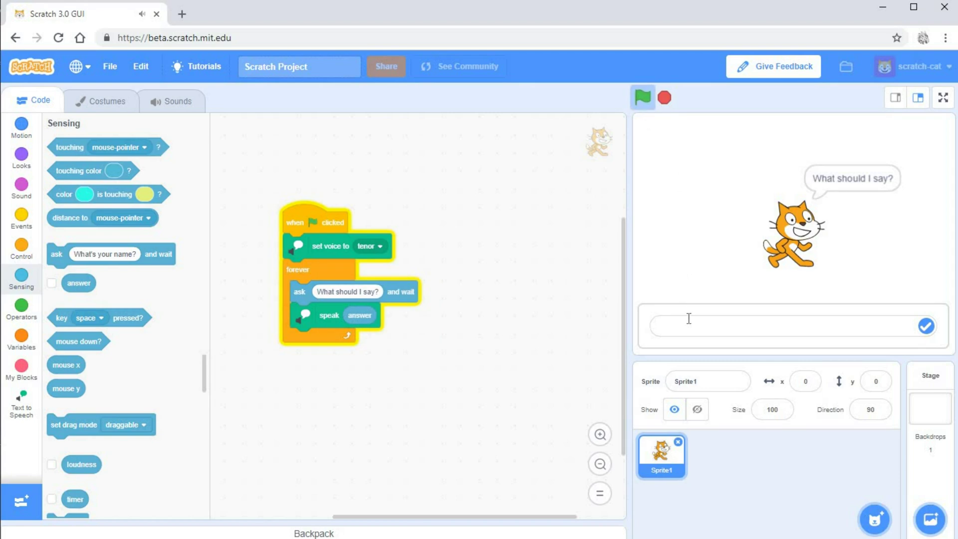
{"action": "left_click", "coordinate": [689, 327]}
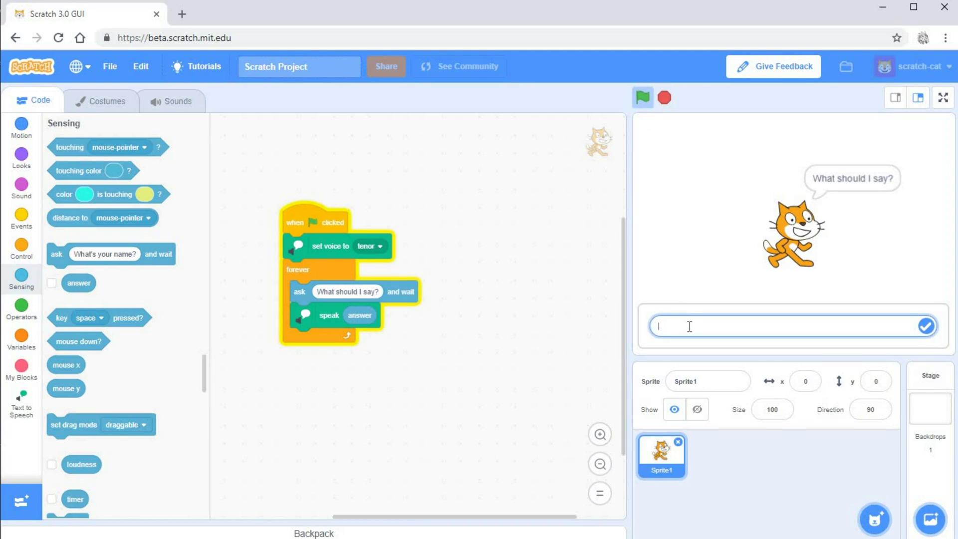
{"action": "type", "text": "Hi Scratch"}
{"action": "key", "text": "Return"}
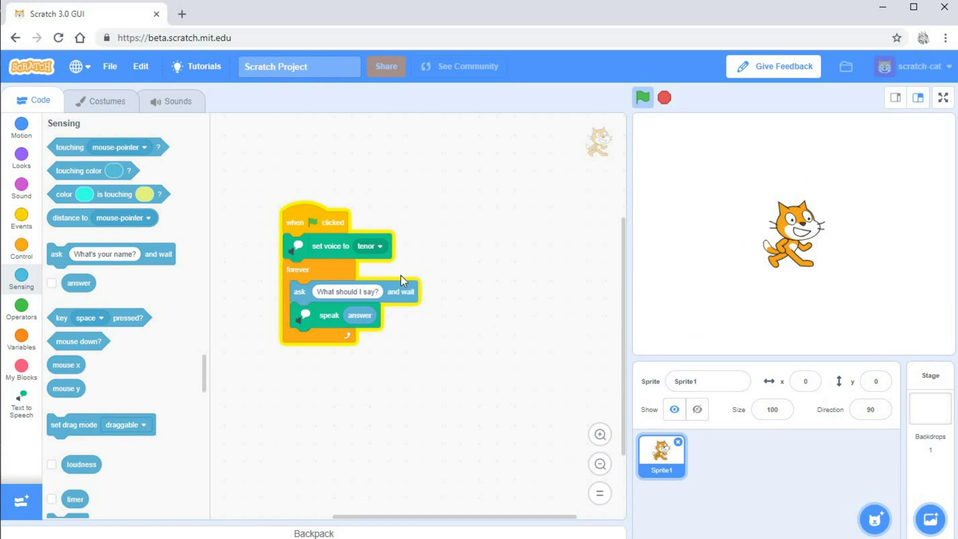
Pick the kitten voice, restart the script and submit a greeting answer
{"action": "left_click", "coordinate": [371, 244]}
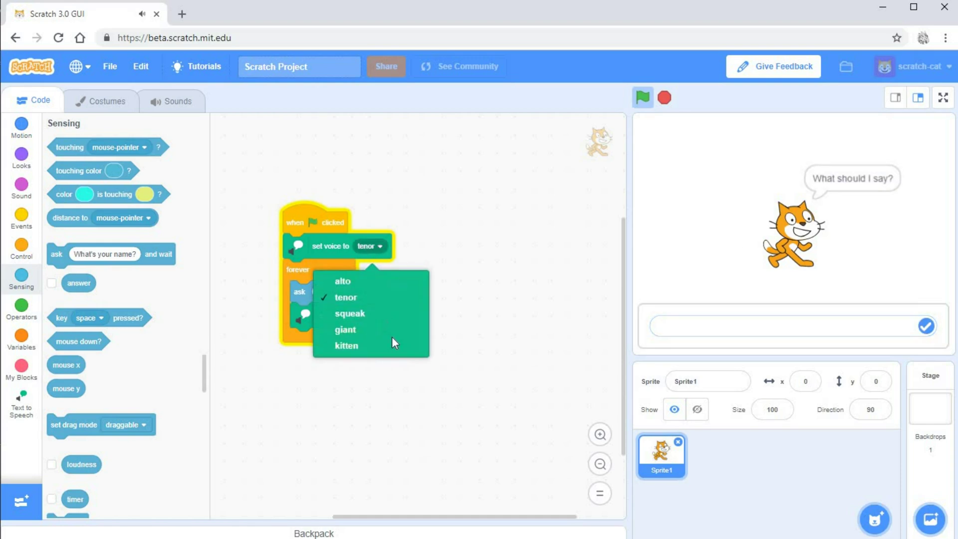
{"action": "left_click", "coordinate": [367, 344]}
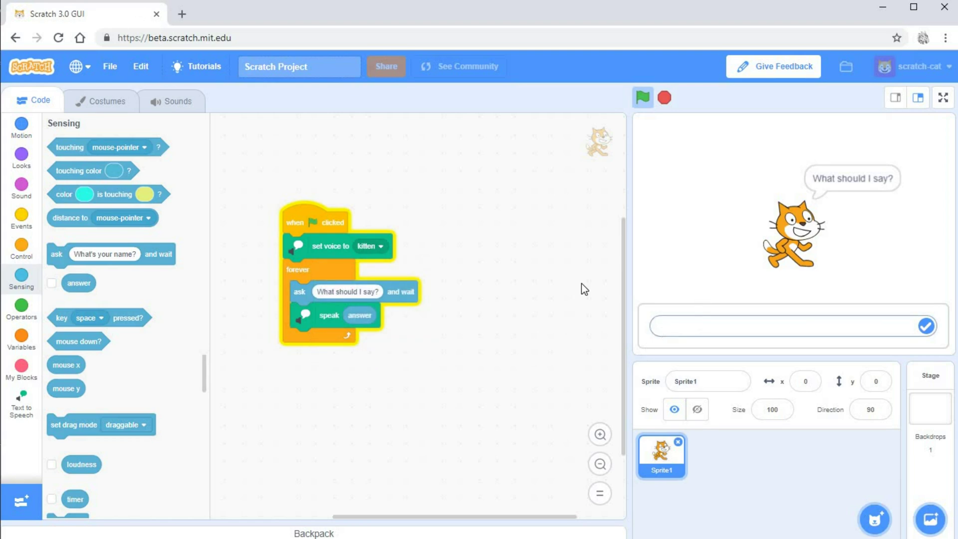
{"action": "left_click", "coordinate": [642, 97]}
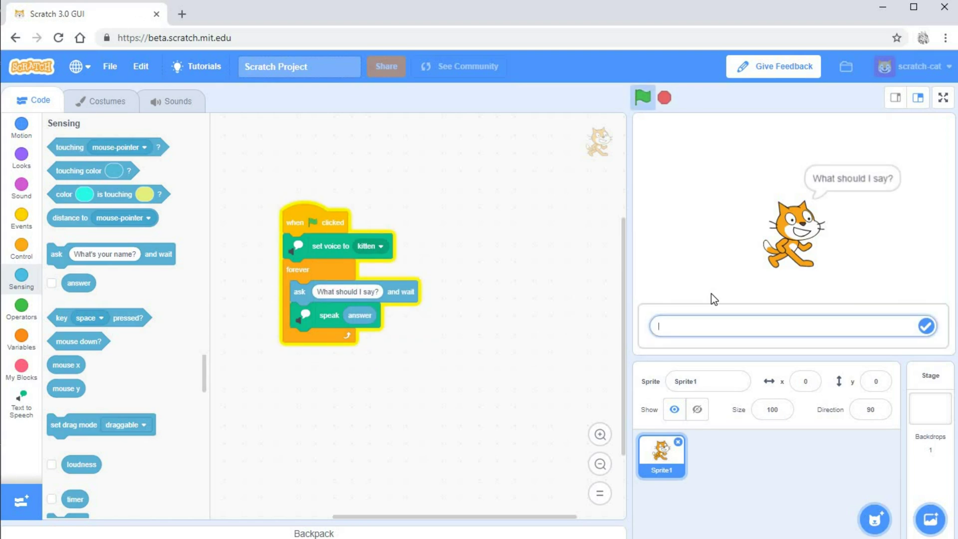
{"action": "type", "text": "Hi "}
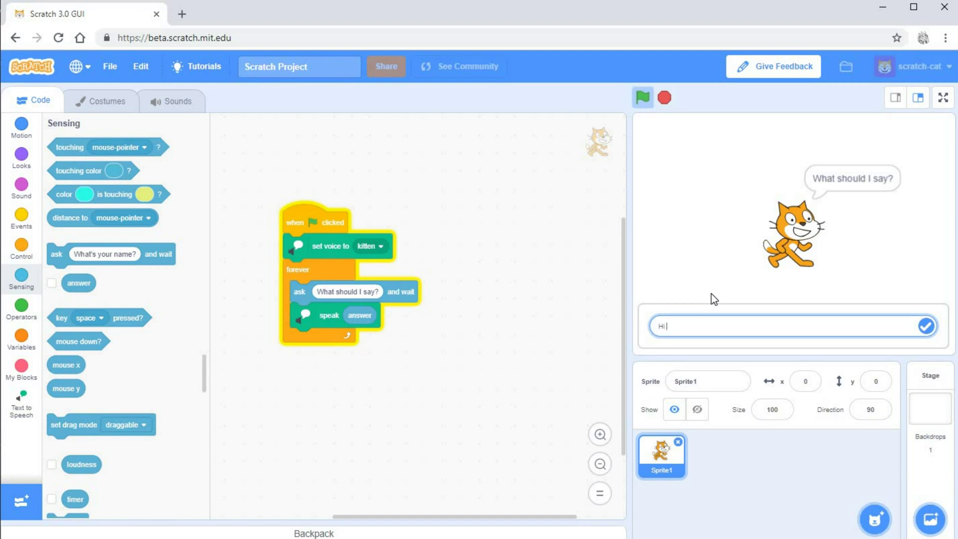
{"action": "type", "text": "I am "}
{"action": "type", "text": "NanoB"}
{"action": "type", "text": "easts"}
{"action": "key", "text": "Return"}
{"action": "left_click_drag", "start_coordinate": [298, 234], "coordinate": [251, 164]}
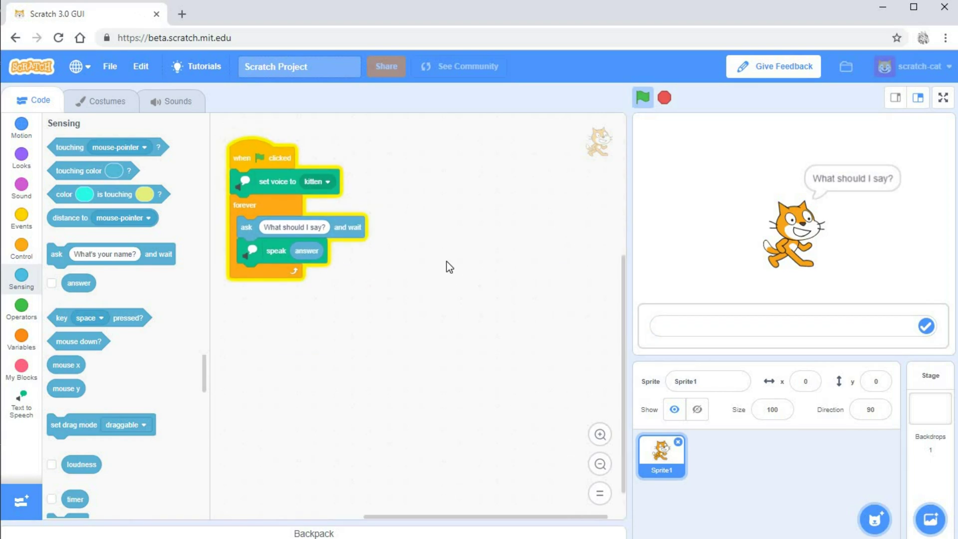
Bring up the workspace context menu and close it without choosing anything
{"action": "right_click", "coordinate": [447, 262]}
{"action": "left_click", "coordinate": [877, 256]}
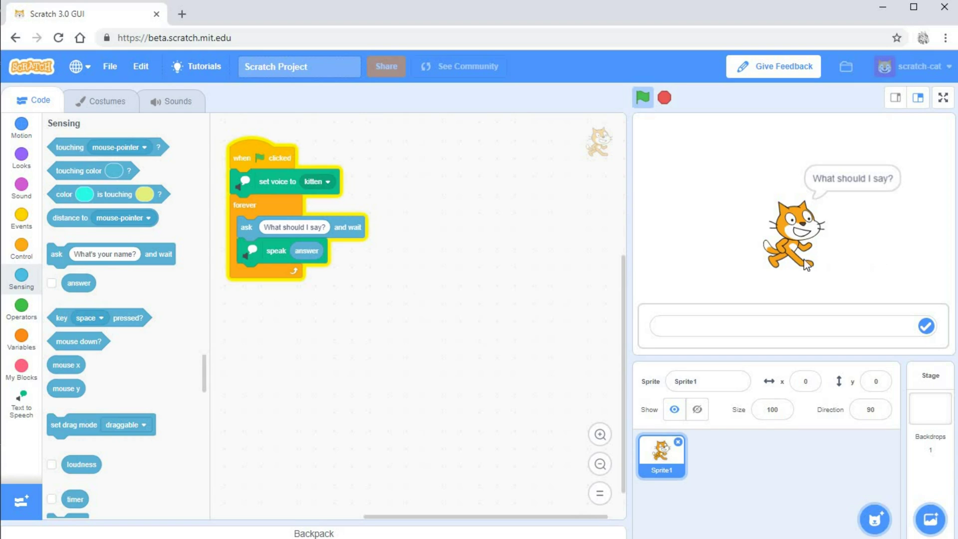